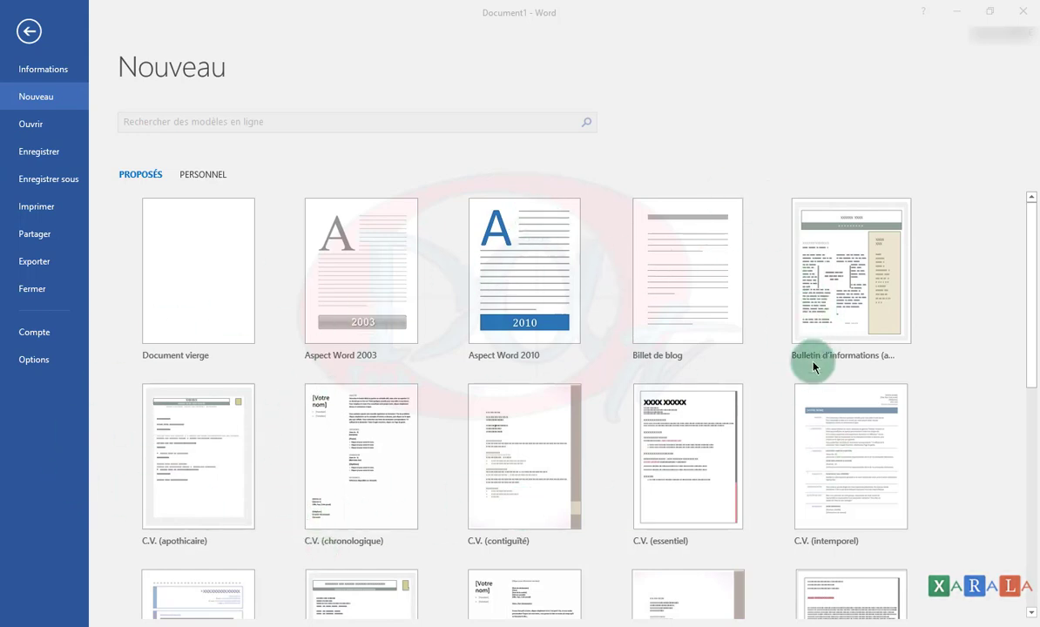
- Scroll through the Nouveau page's templates, such as Document vierge and the C.V. designs
scroll(571, 435, down, 2)
scroll(571, 530, down, 1)
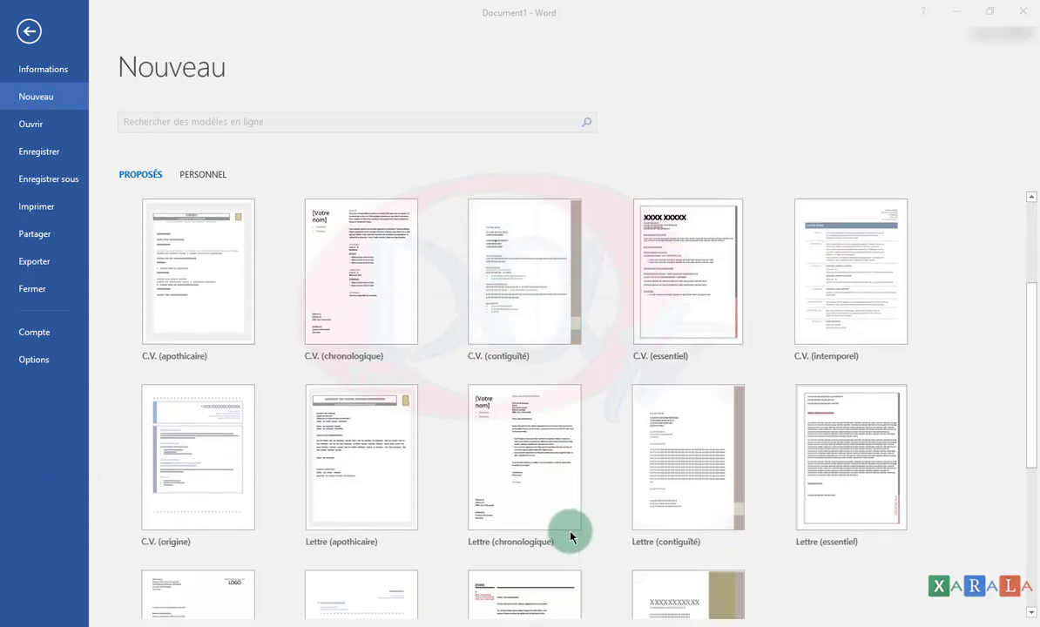
scroll(571, 533, up, 2)
scroll(571, 536, up, 2)
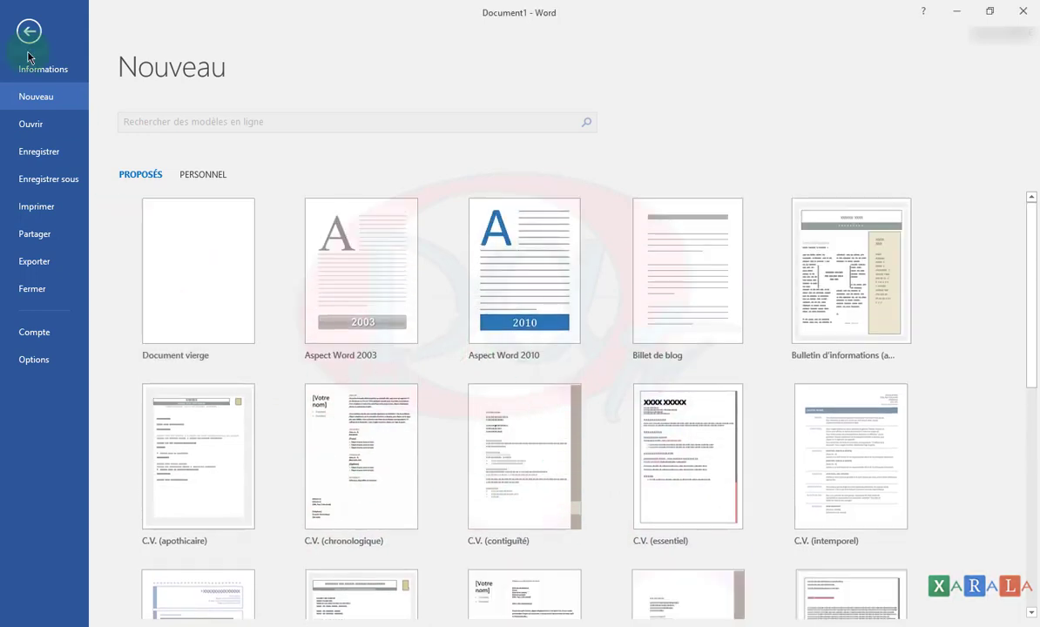
- Return to the document and save it on Bureau via Ce PC as 'Dal leen ak jàmm.docx'
click(12, 28)
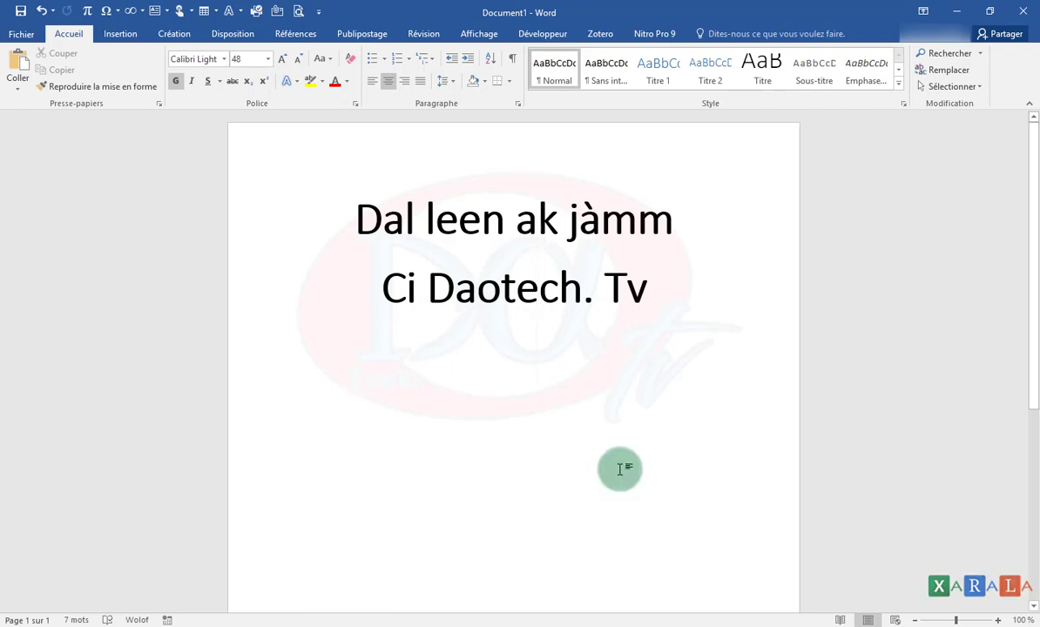
click(17, 33)
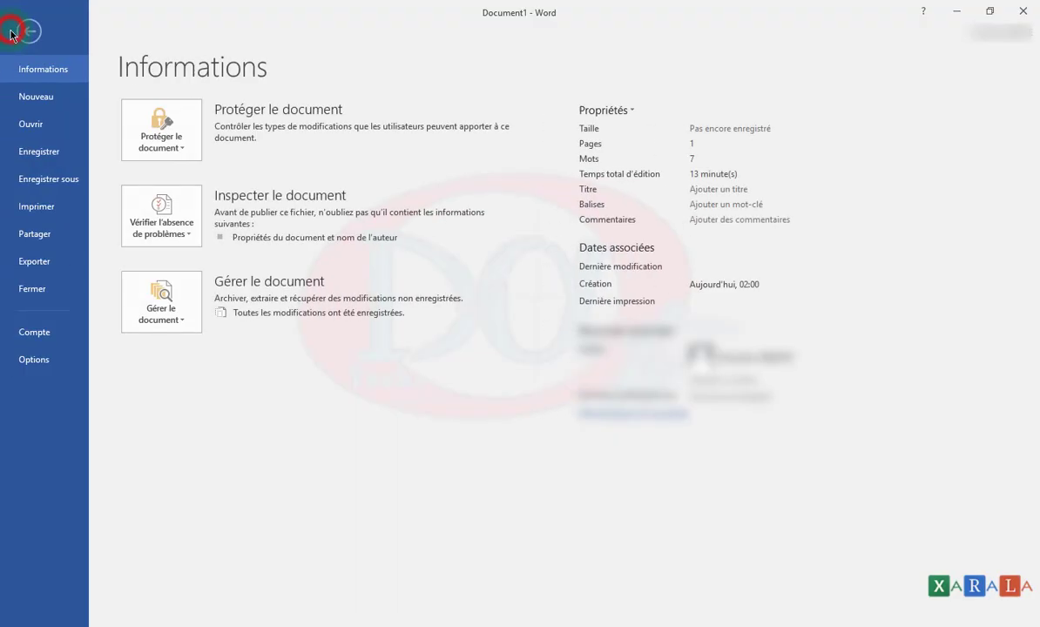
click(43, 181)
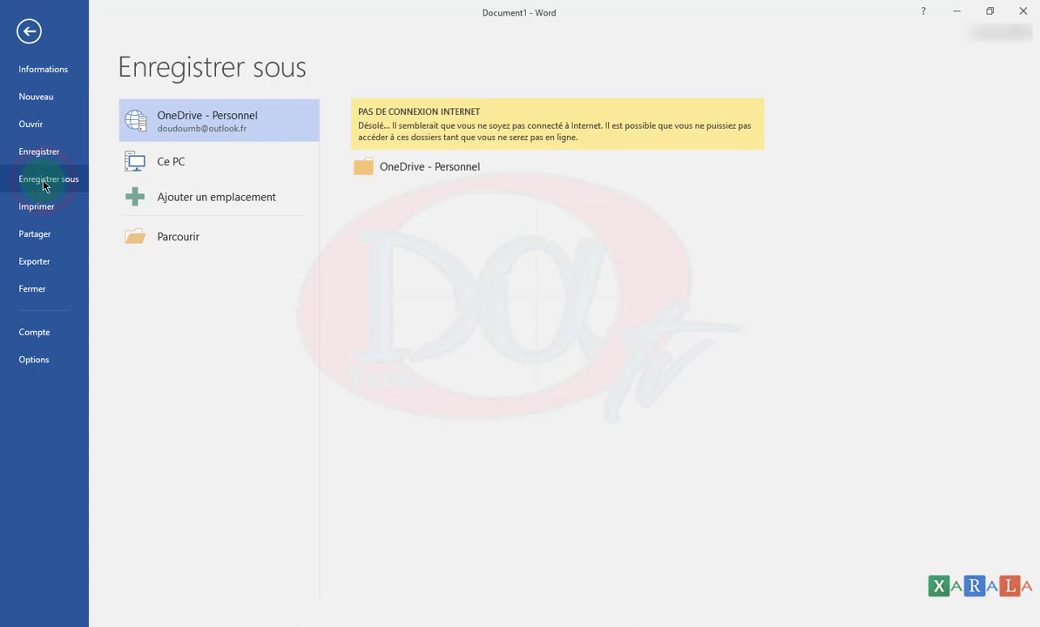
click(209, 163)
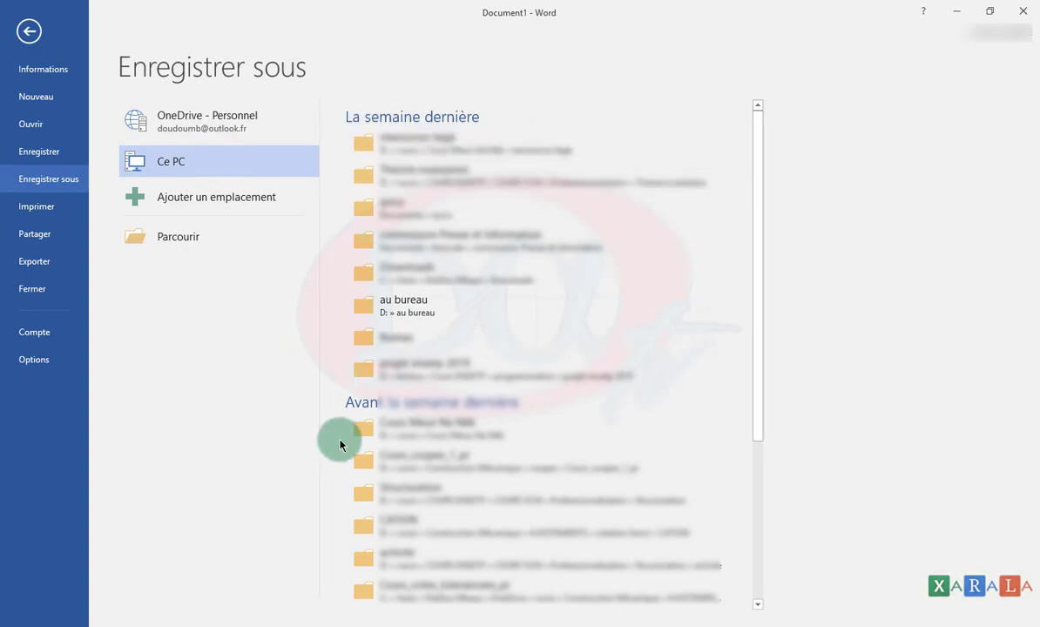
click(506, 339)
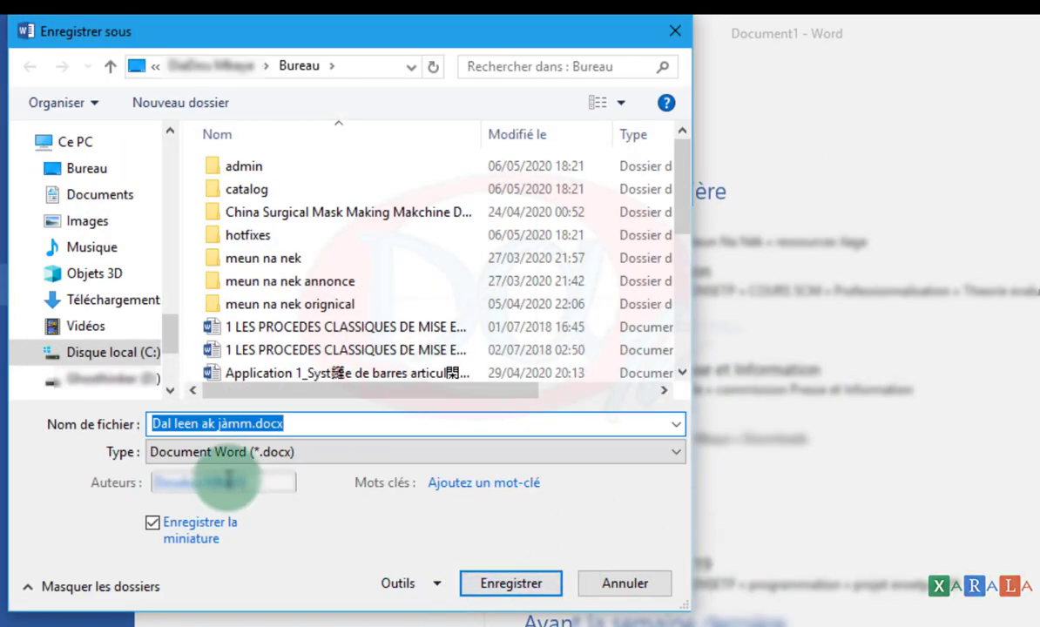
click(544, 585)
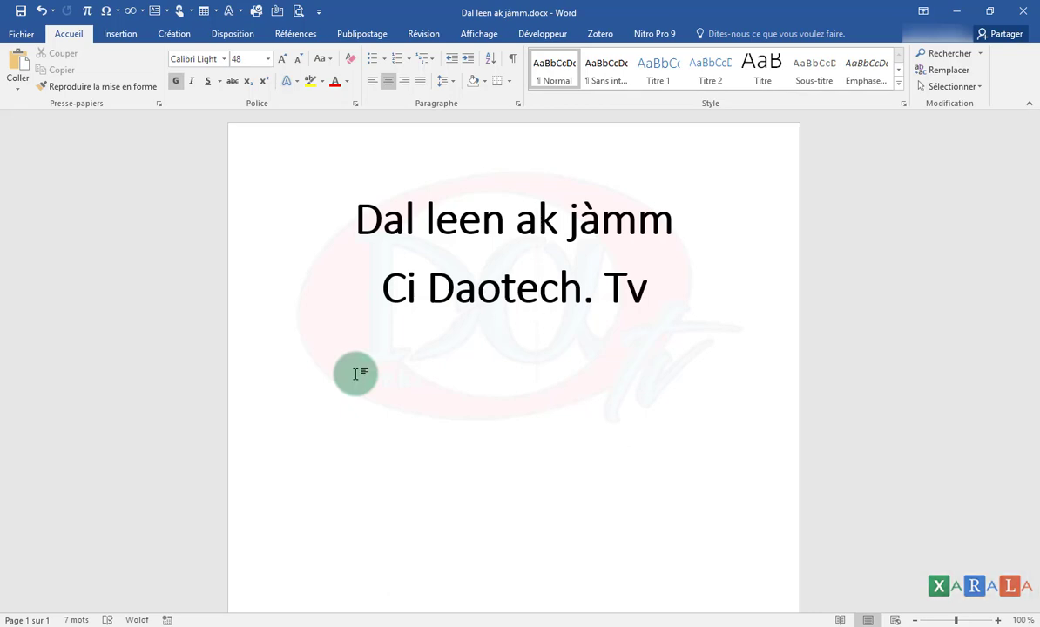
- In Options > Enregistrement, keep AutoRecover on and set its interval to 1 minute
key(End)
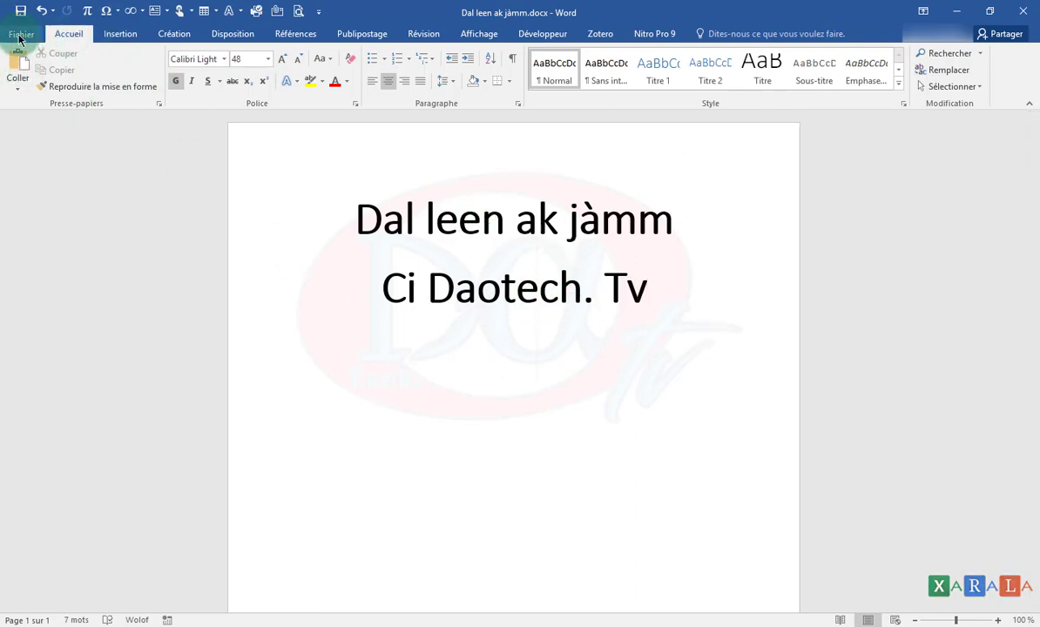
click(19, 35)
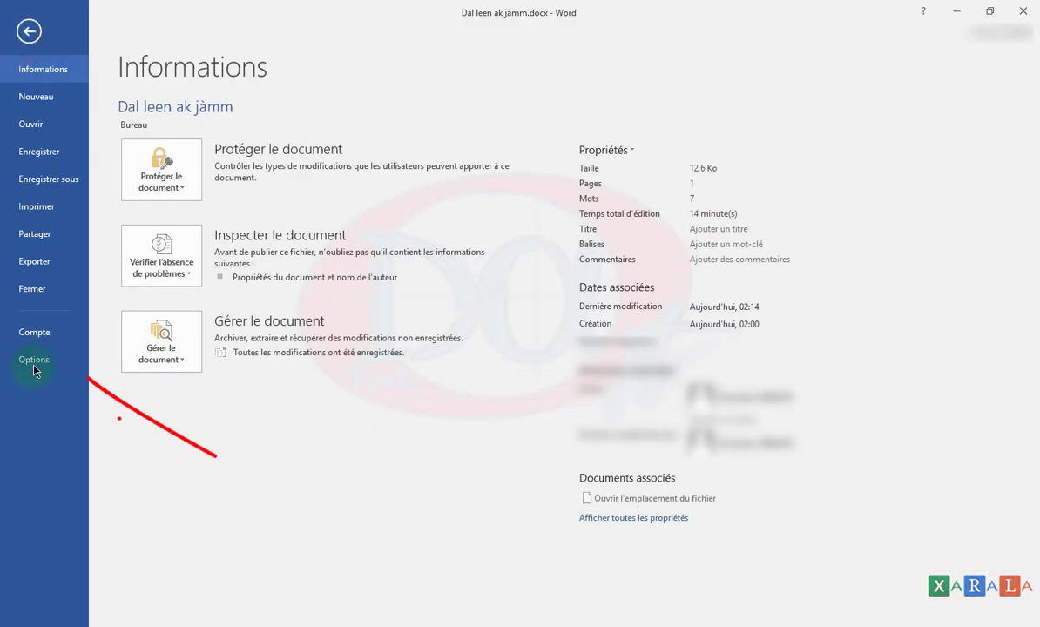
click(34, 359)
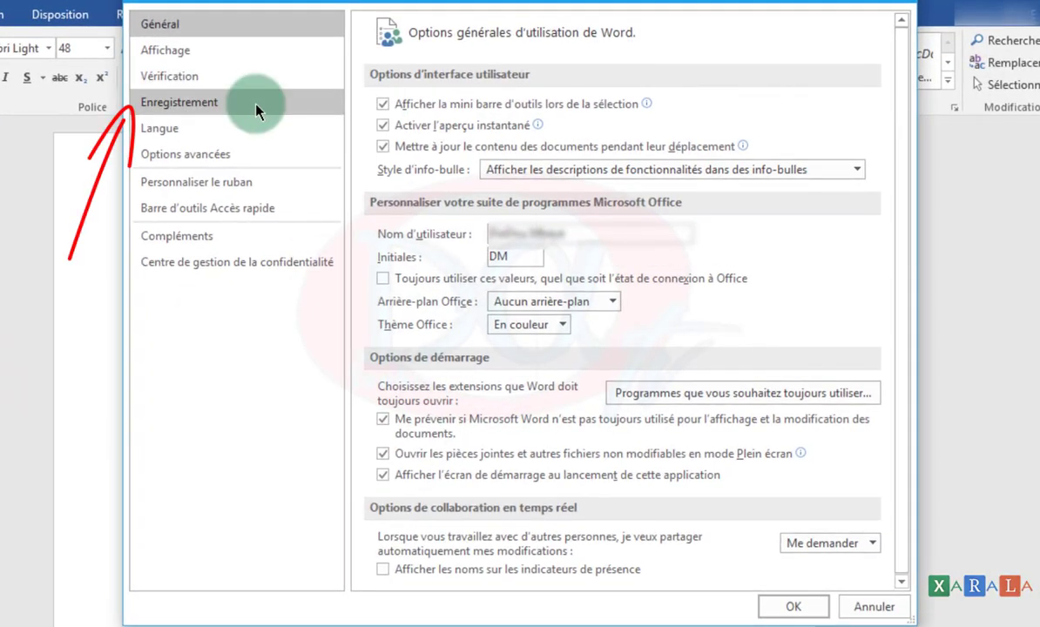
click(257, 108)
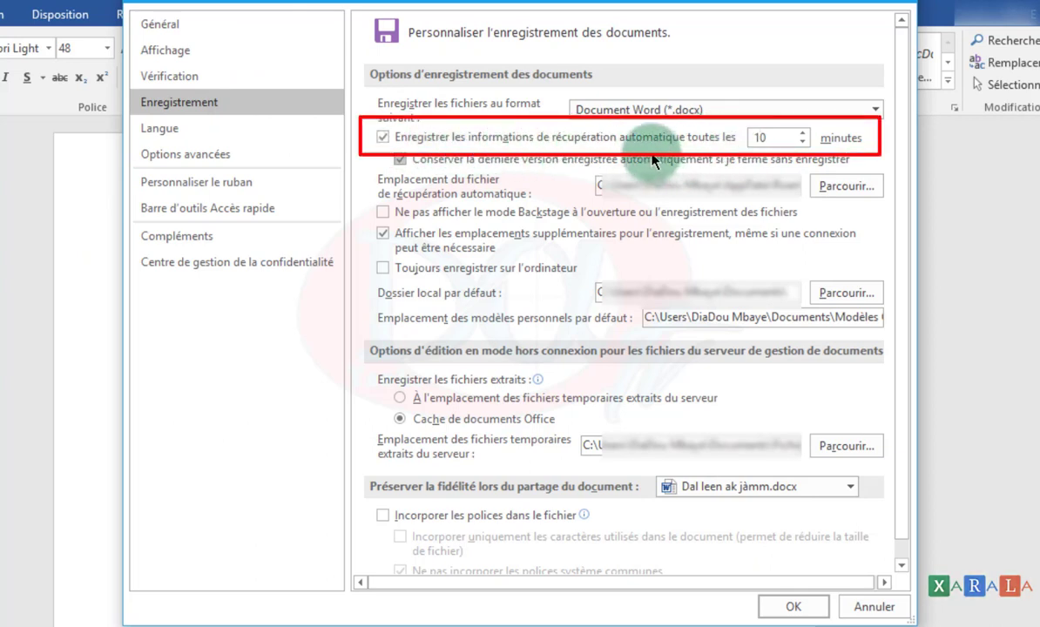
click(383, 138)
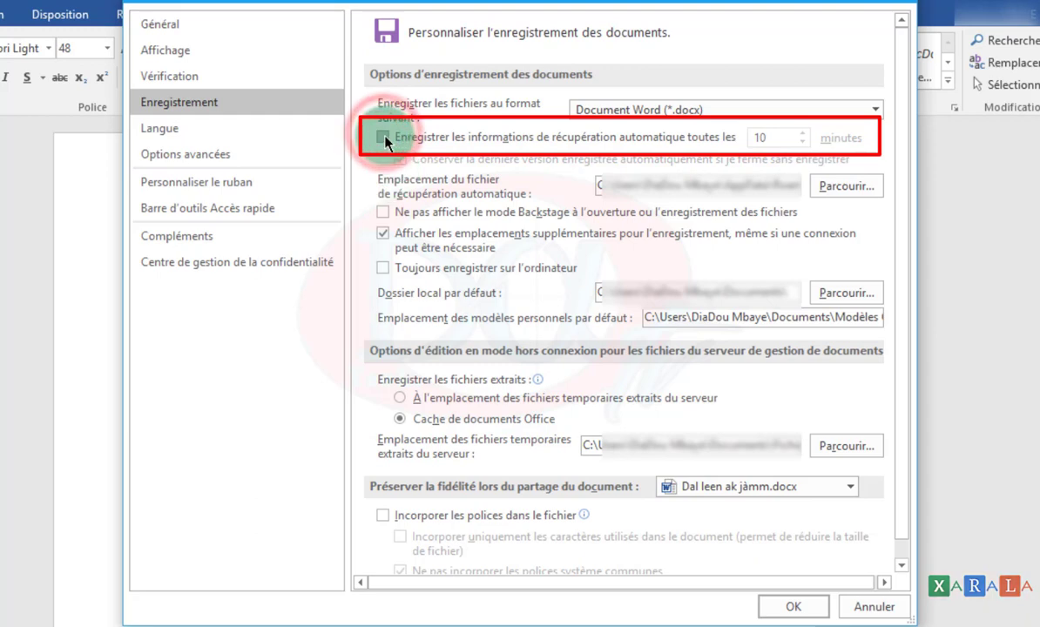
click(383, 137)
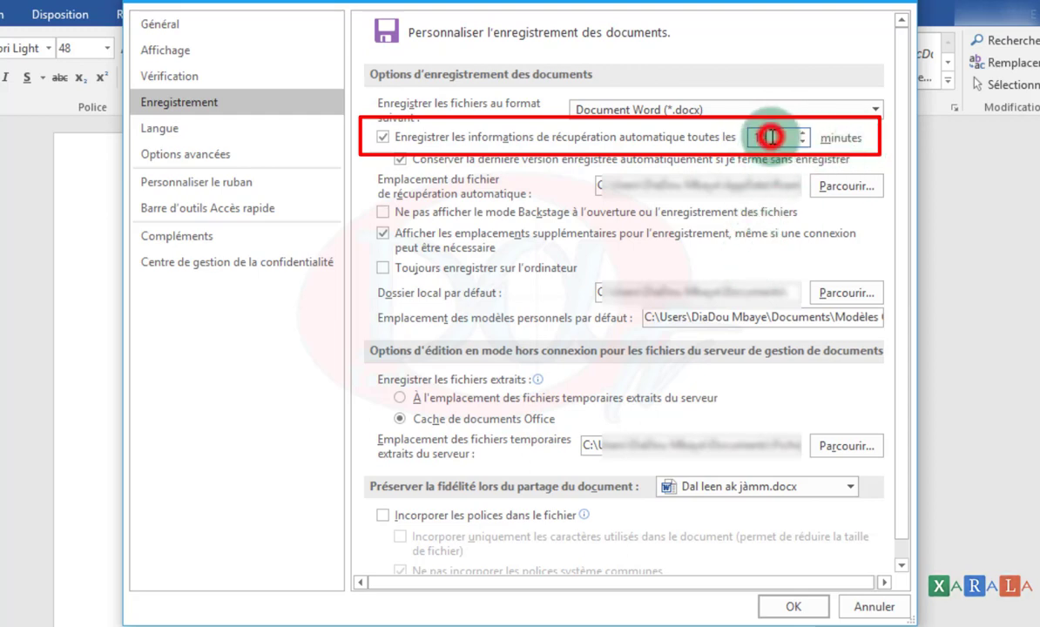
text(1)
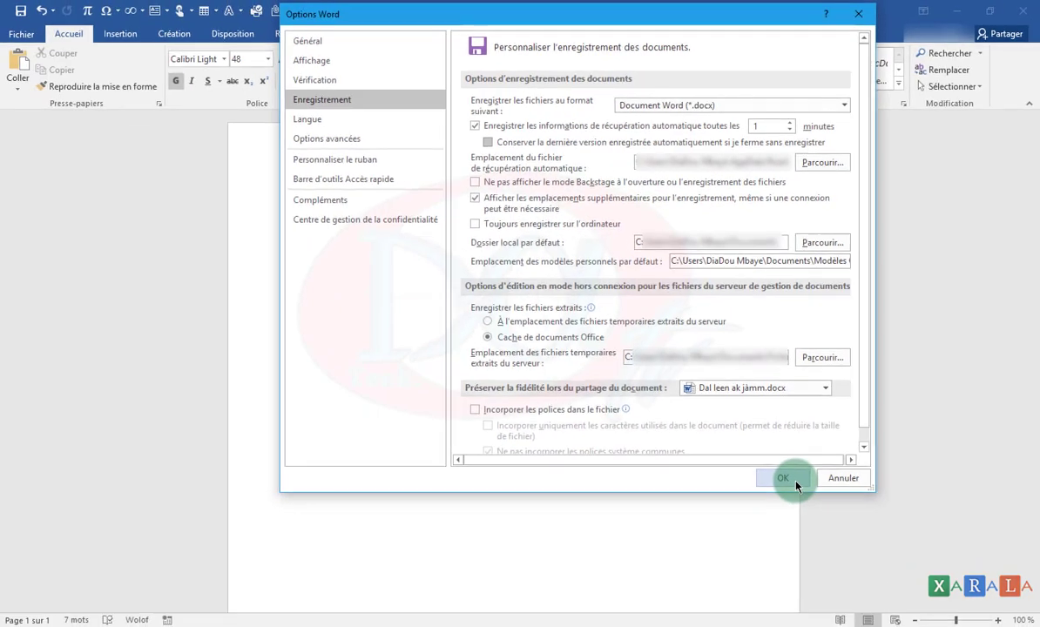
click(795, 480)
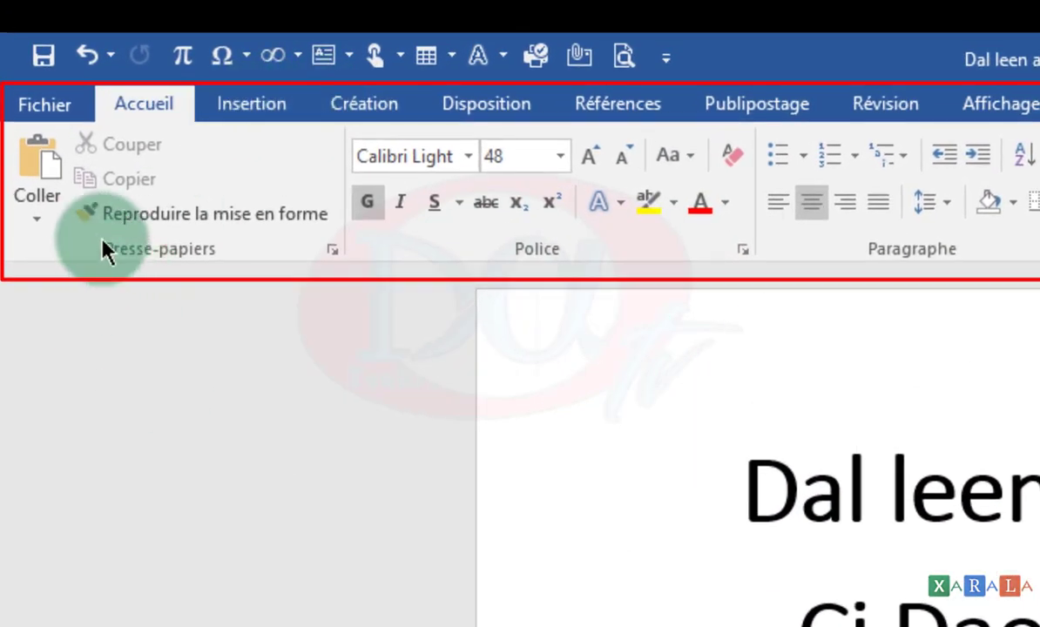
click(271, 103)
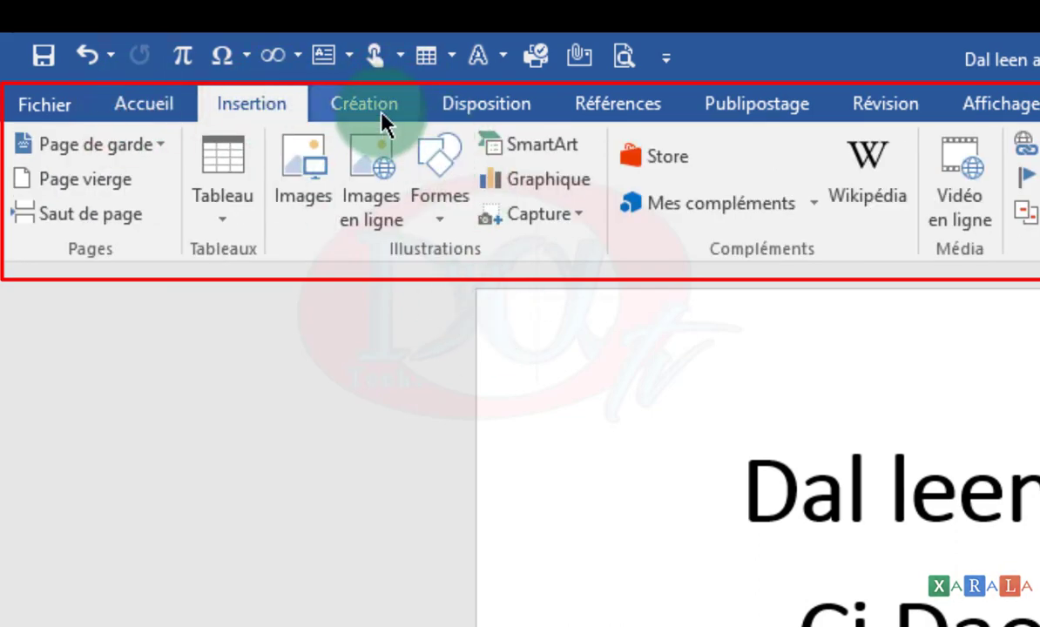
click(355, 102)
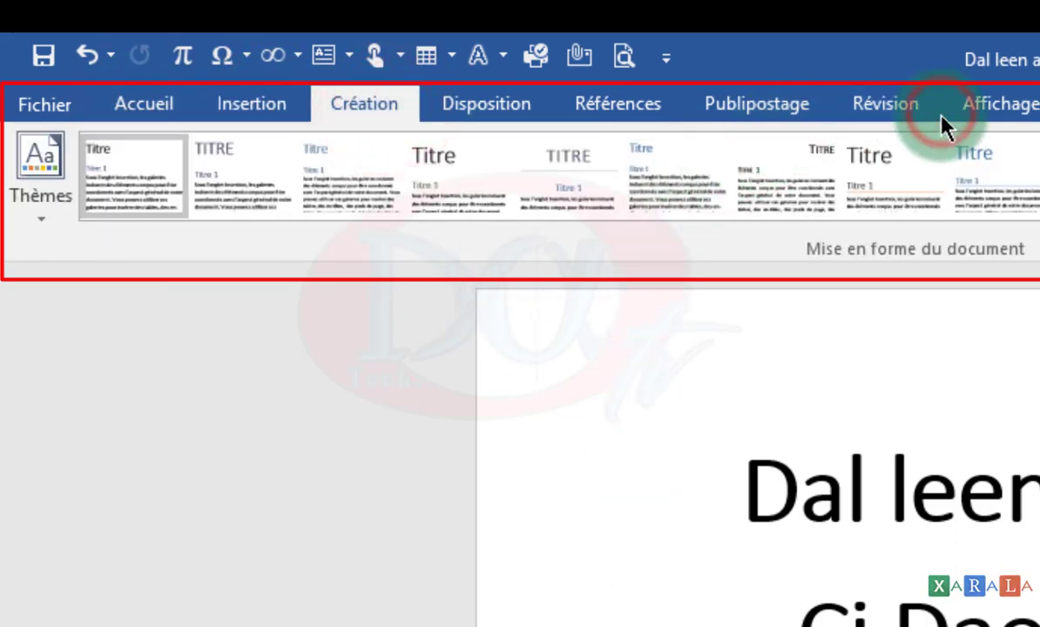
click(975, 109)
click(144, 103)
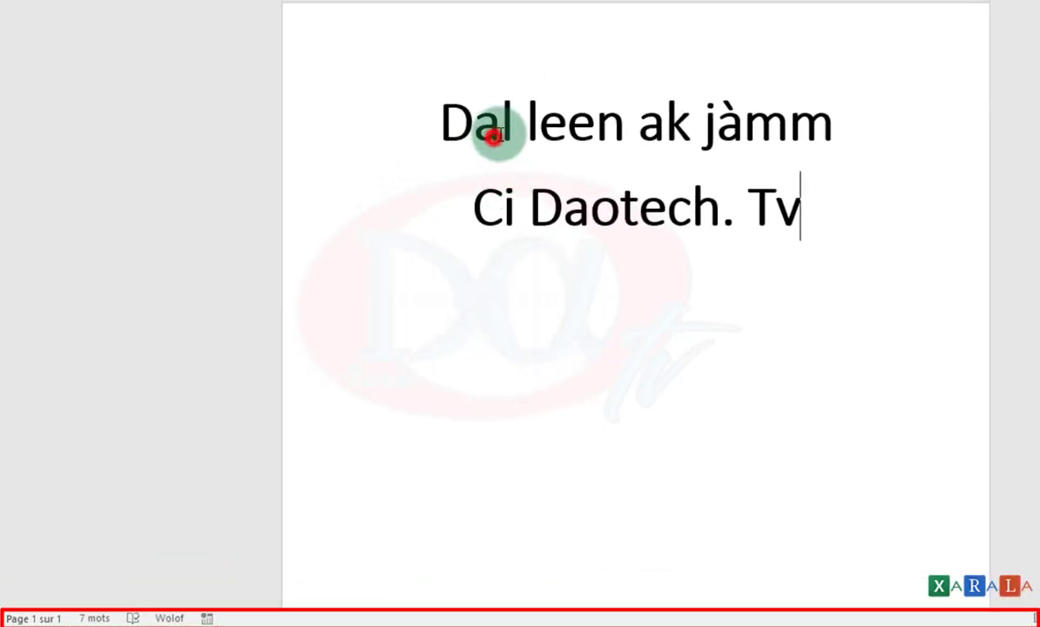
- Click through the title words and type a stray 'h' after 'Tv' on the second line
click(494, 130)
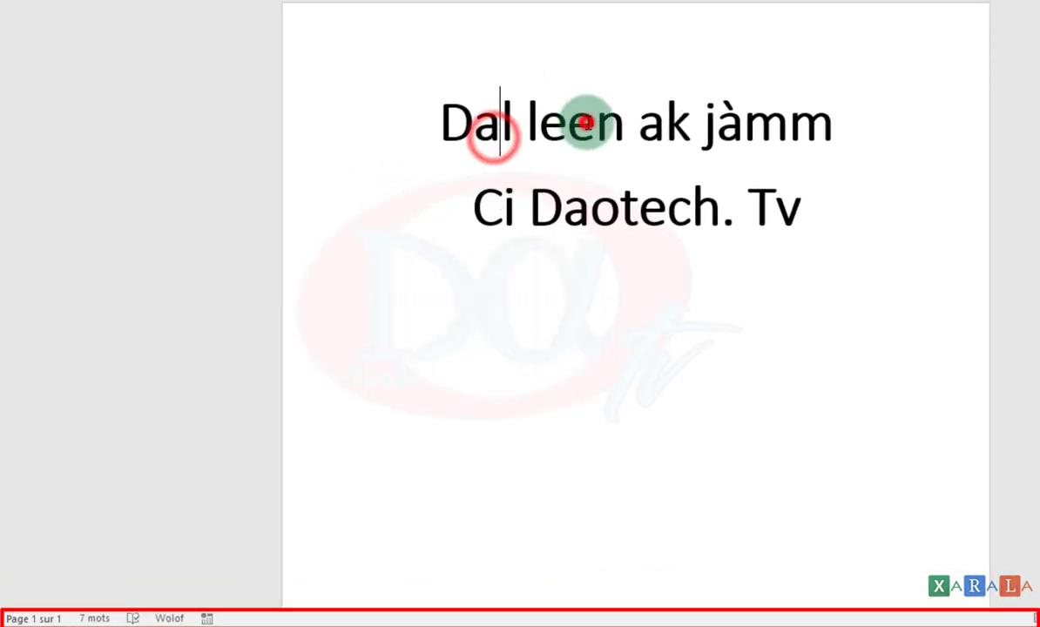
click(599, 122)
click(690, 130)
click(783, 113)
click(496, 214)
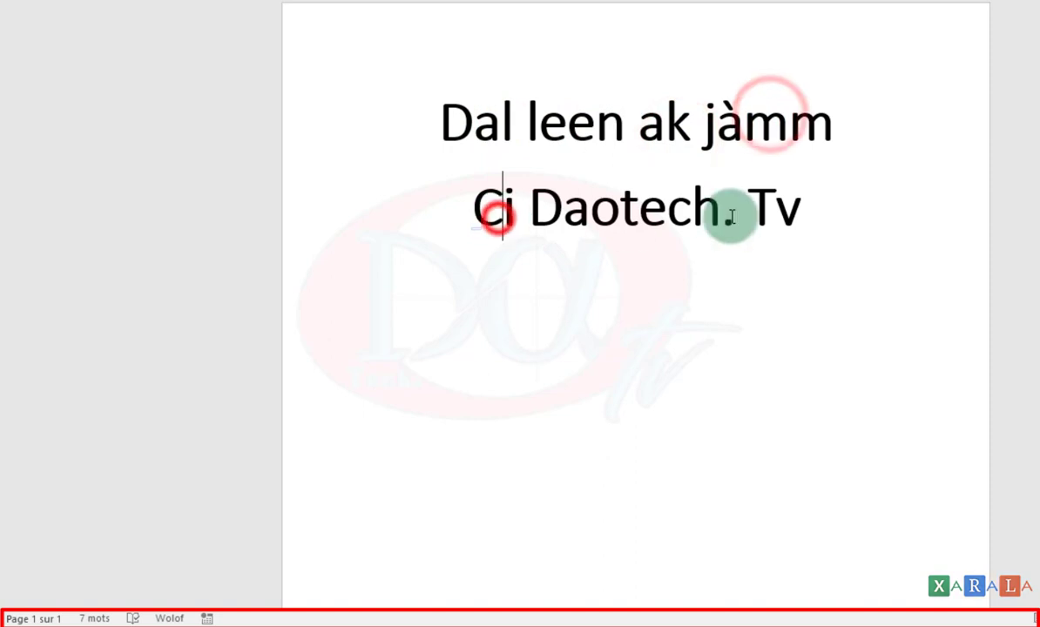
click(721, 218)
click(801, 209)
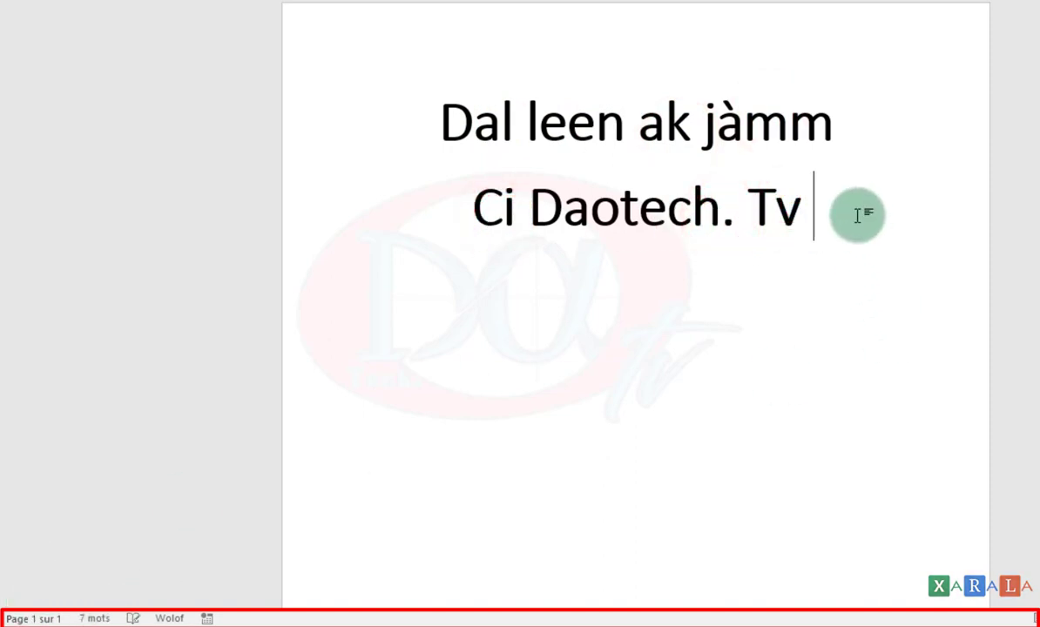
text(h)
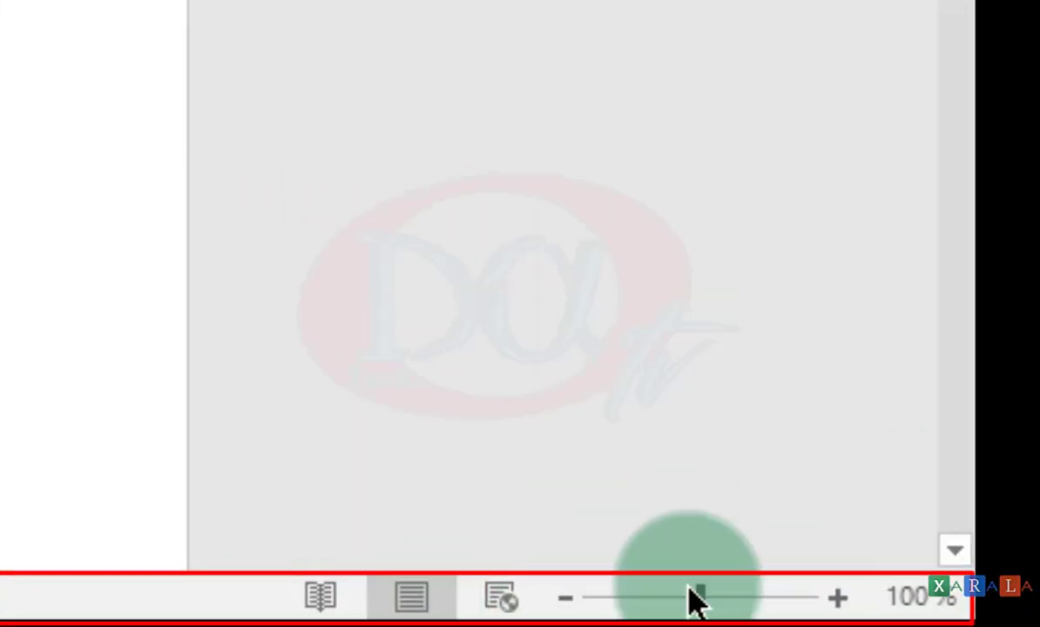
- Zoom the page view up from 124% and settle at 130%
mouse_move(843, 616)
mouse_down()
mouse_move(974, 618)
mouse_move(955, 620)
mouse_up()
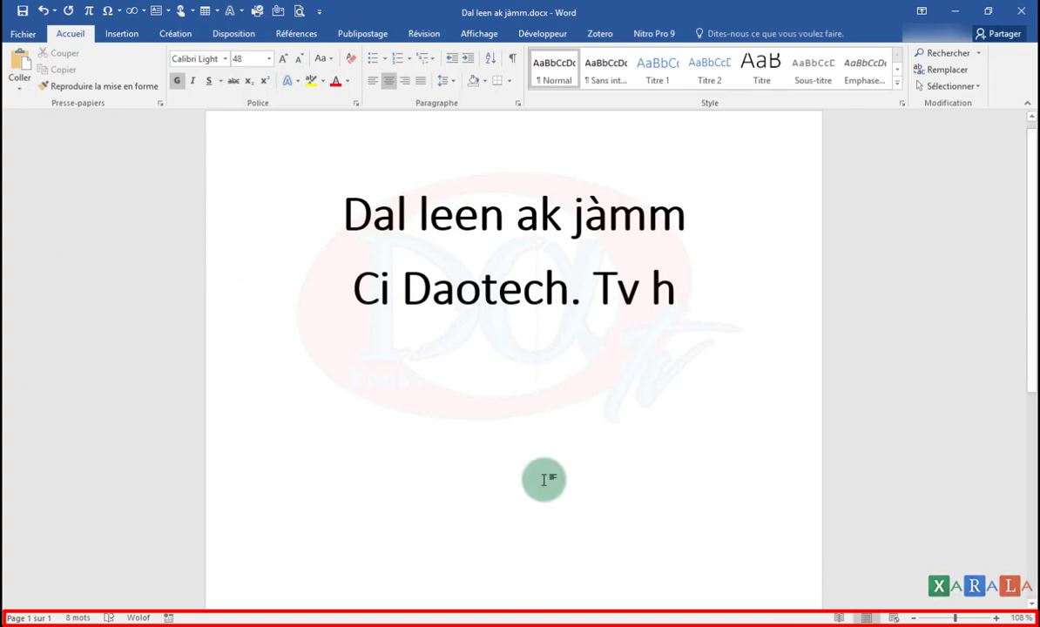
scroll(519, 363, down, 1)
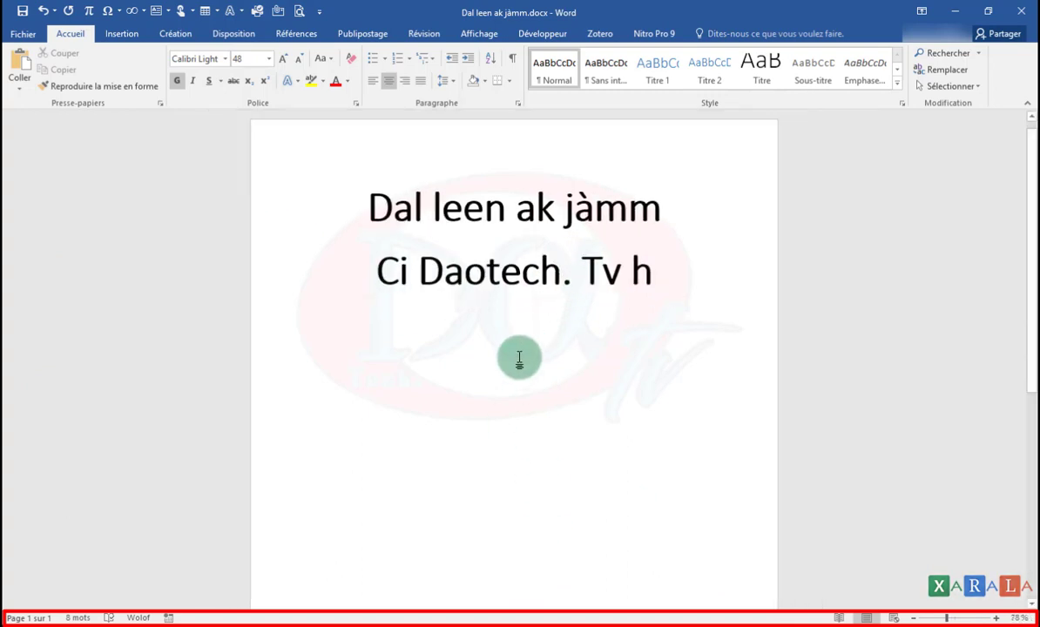
scroll(519, 363, down, 5)
scroll(519, 362, up, 6)
scroll(519, 357, up, 5)
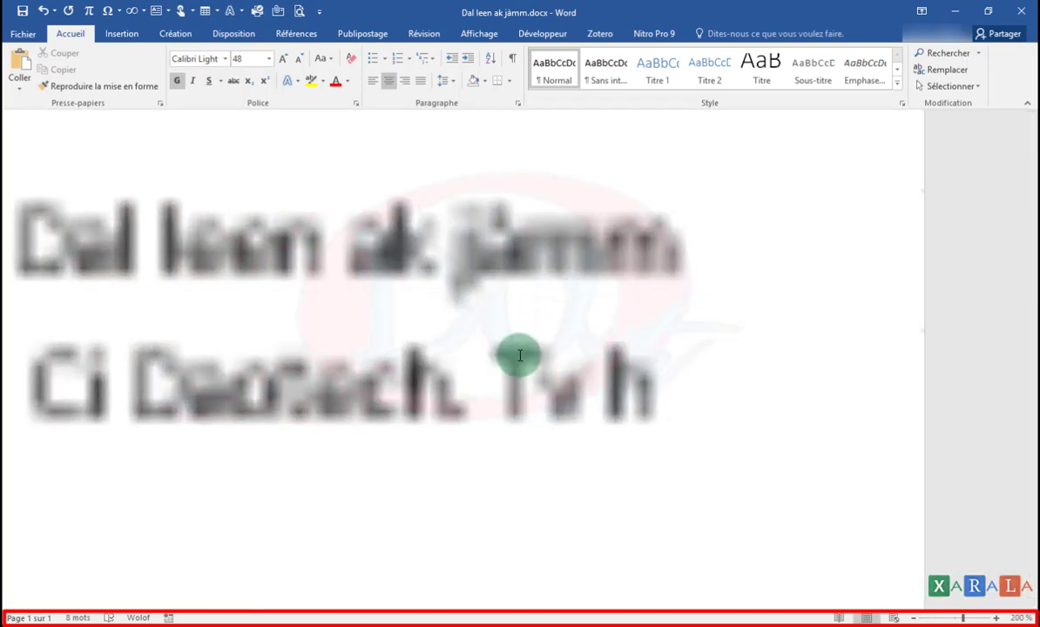
scroll(518, 357, down, 8)
scroll(518, 358, down, 5)
scroll(518, 357, up, 3)
scroll(518, 357, up, 4)
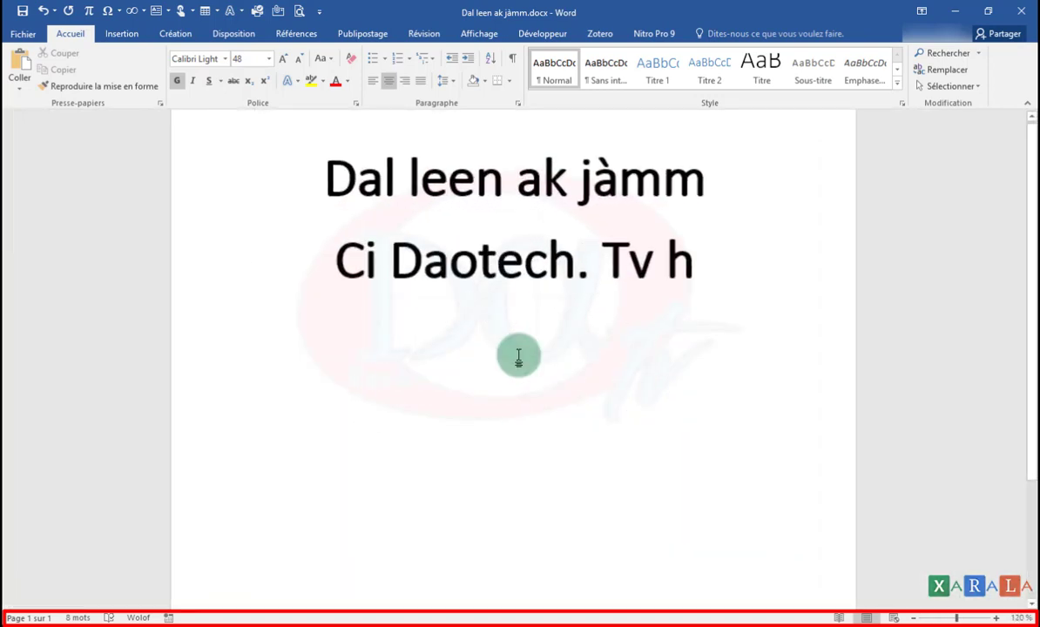
scroll(518, 357, down, 3)
scroll(518, 357, up, 3)
scroll(518, 357, down, 1)
scroll(518, 357, up, 2)
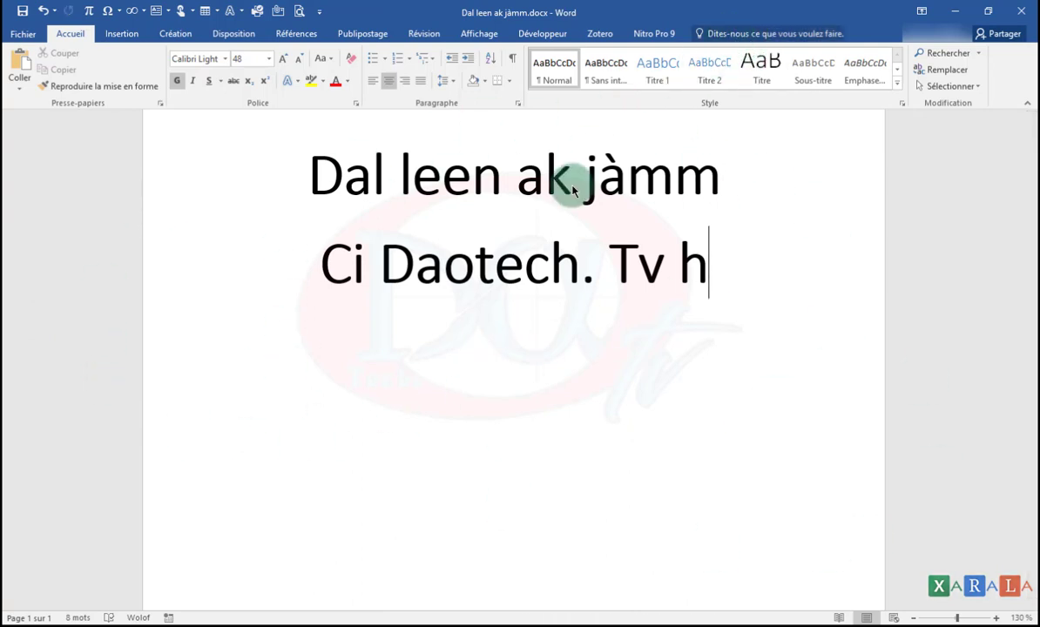
- Turn on Volet de navigation, switch it from Pages to Résultats search, and place the cursor after the final 'h'
click(487, 35)
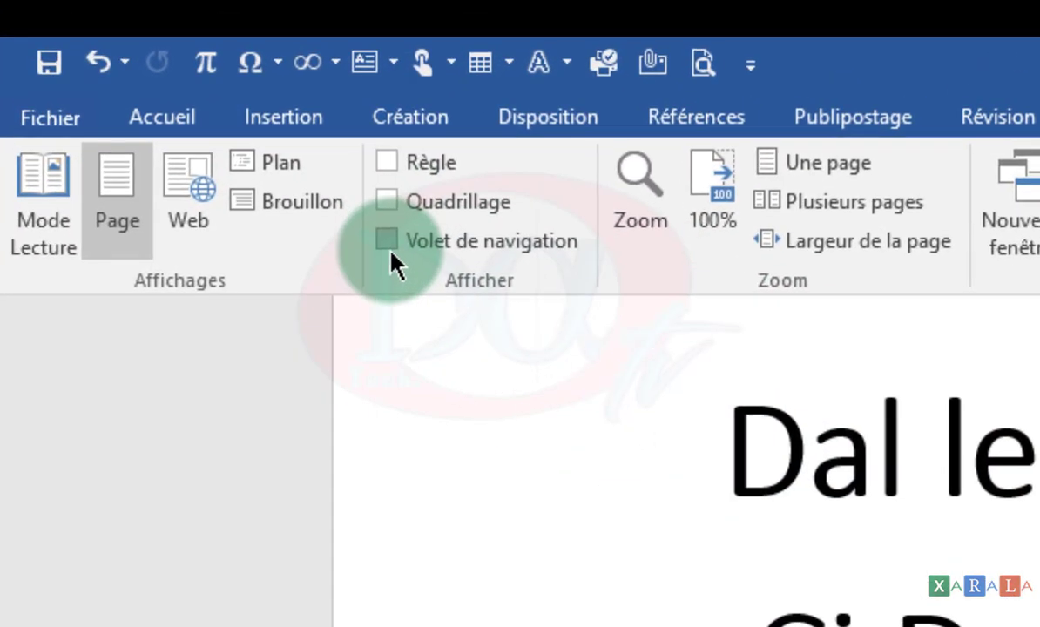
click(167, 86)
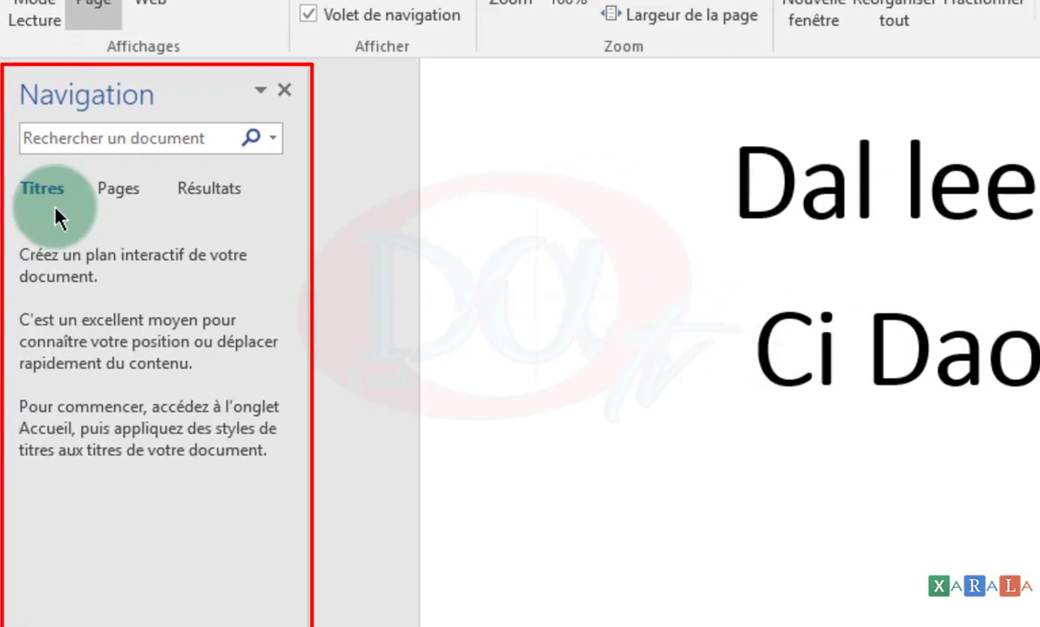
click(120, 188)
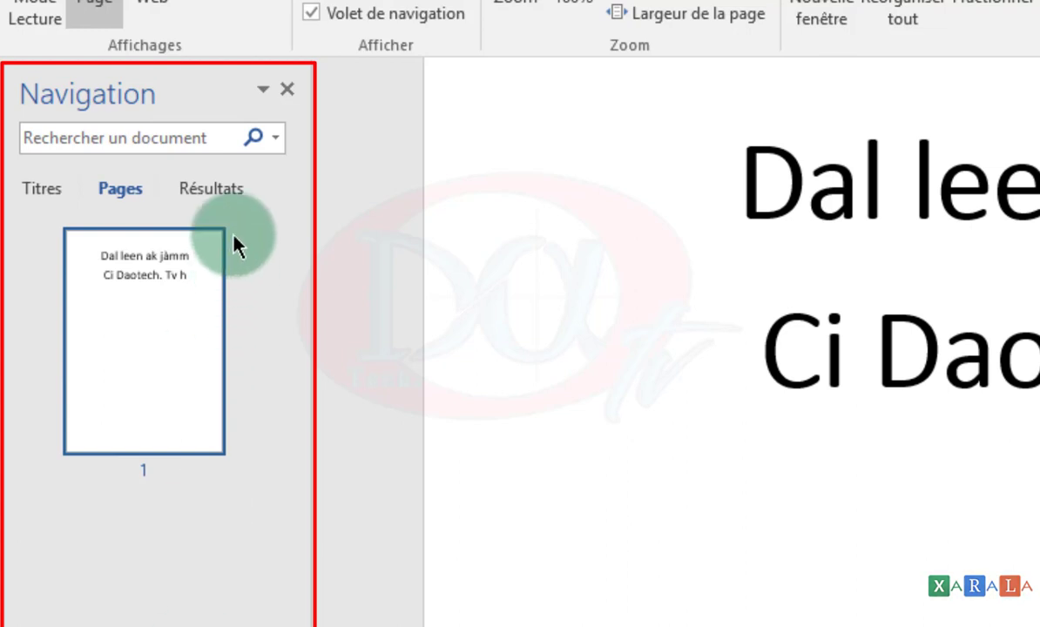
click(218, 199)
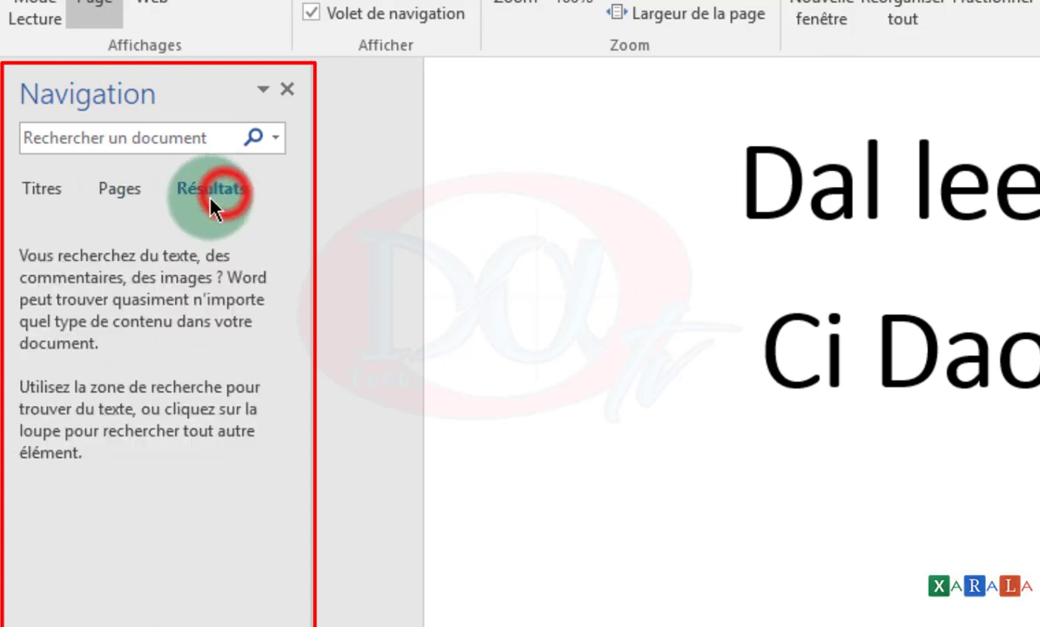
click(148, 136)
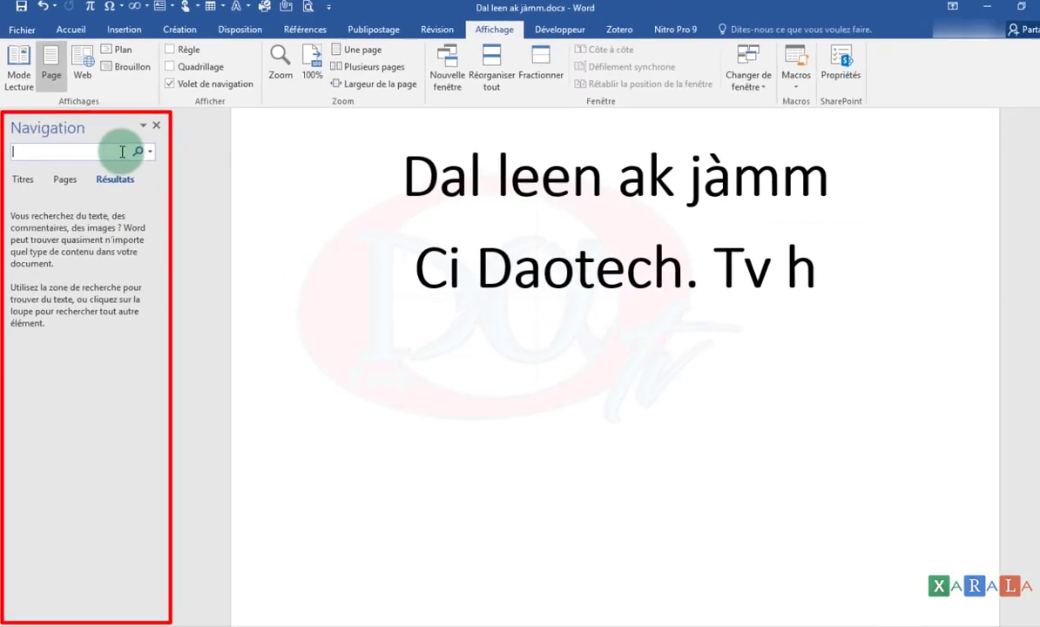
click(779, 277)
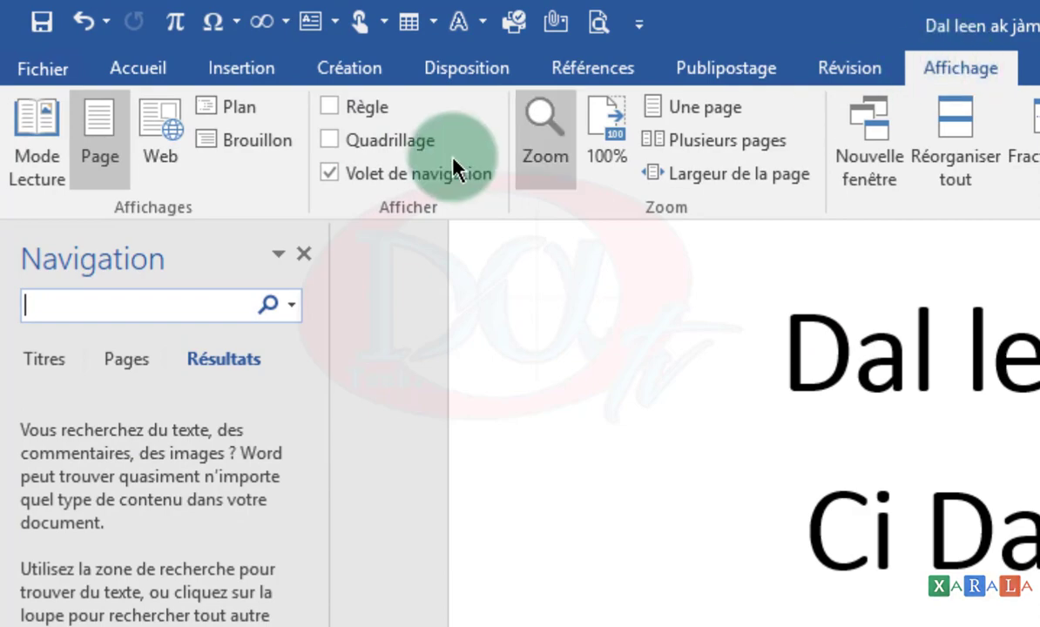
- Show the Règle rulers and delete the stray 'h' after 'Tv'
click(335, 108)
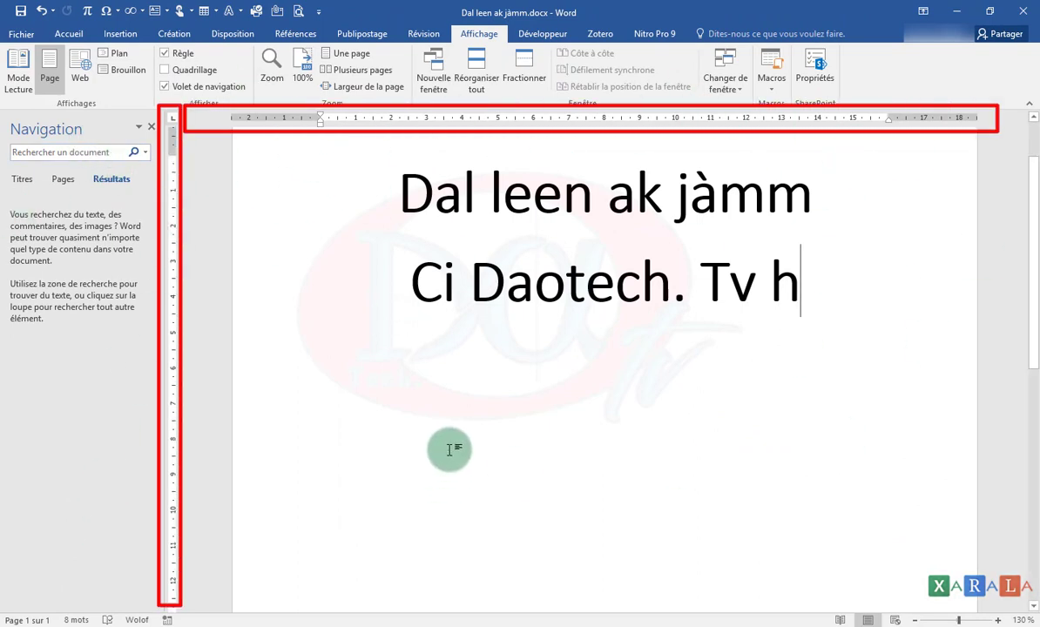
key(BackSpace)
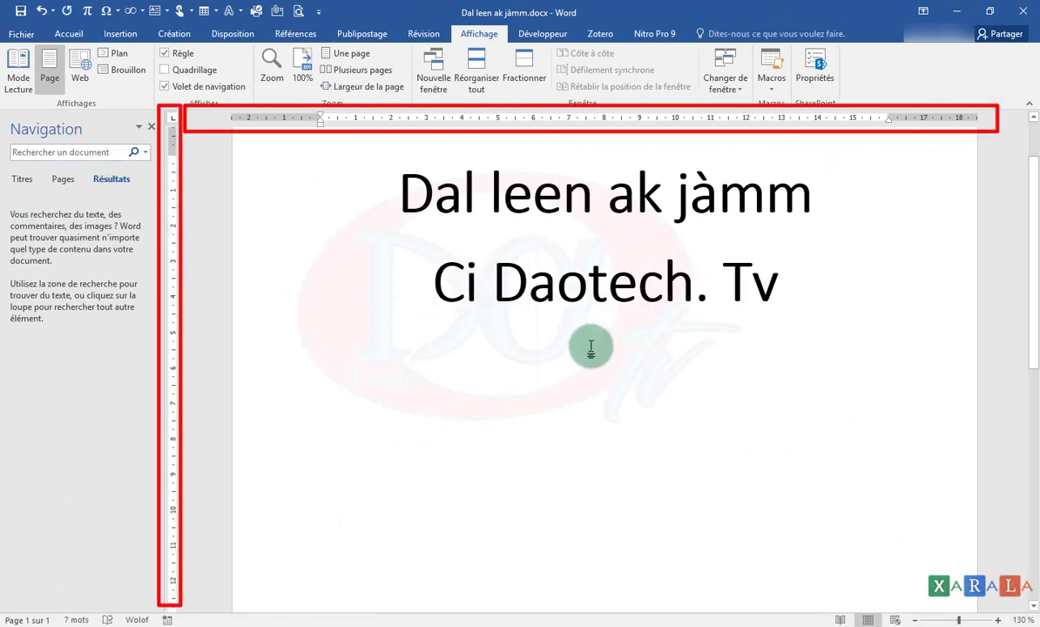
click(69, 33)
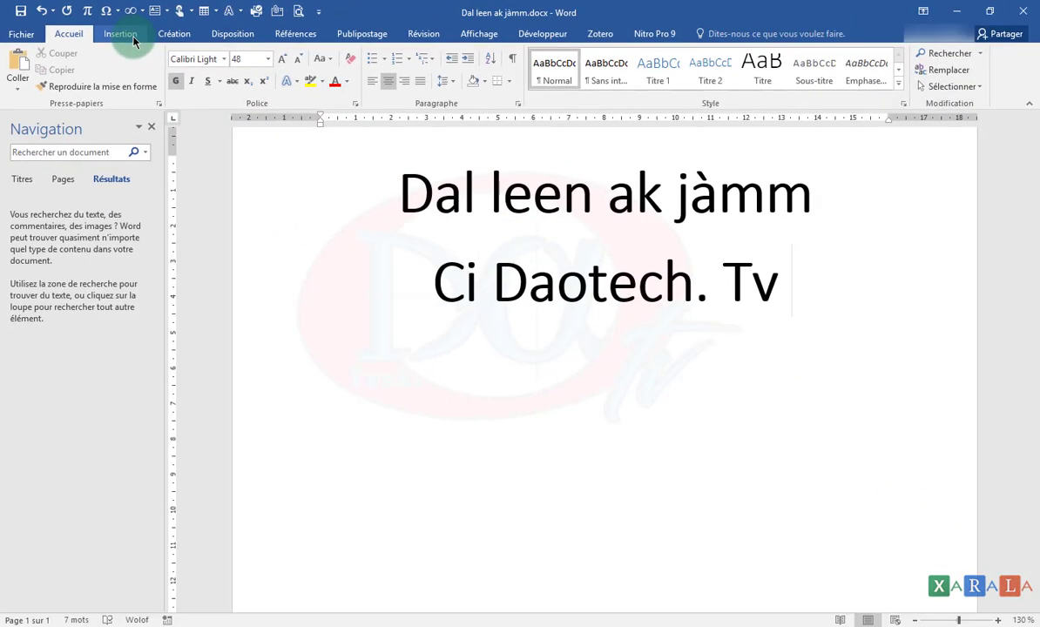
- Add the Équation command from the Insertion tab to the Quick Access Toolbar
click(131, 36)
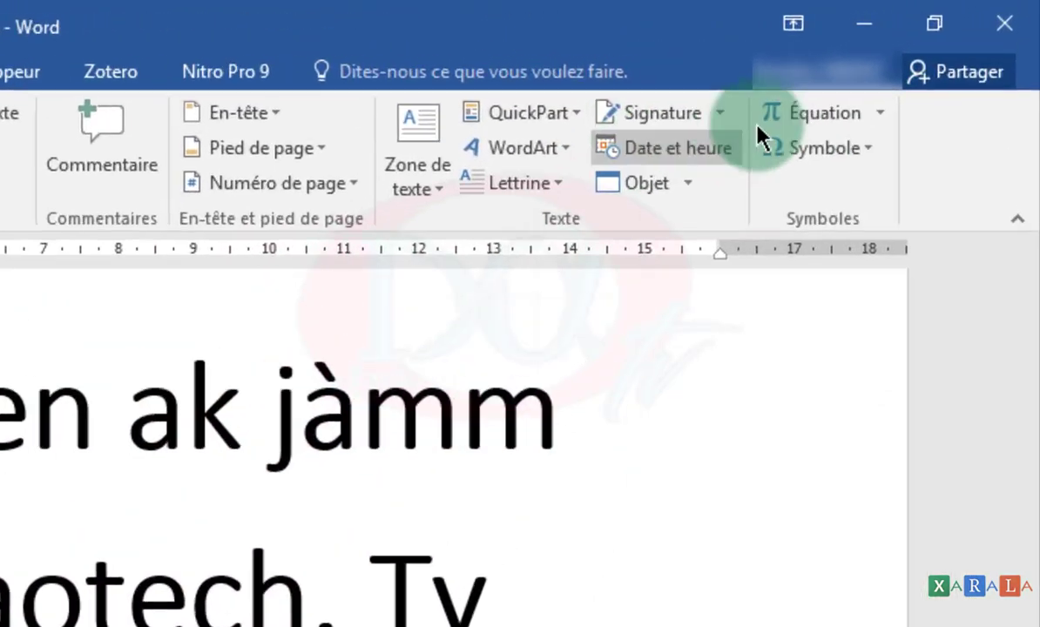
right_click(758, 140)
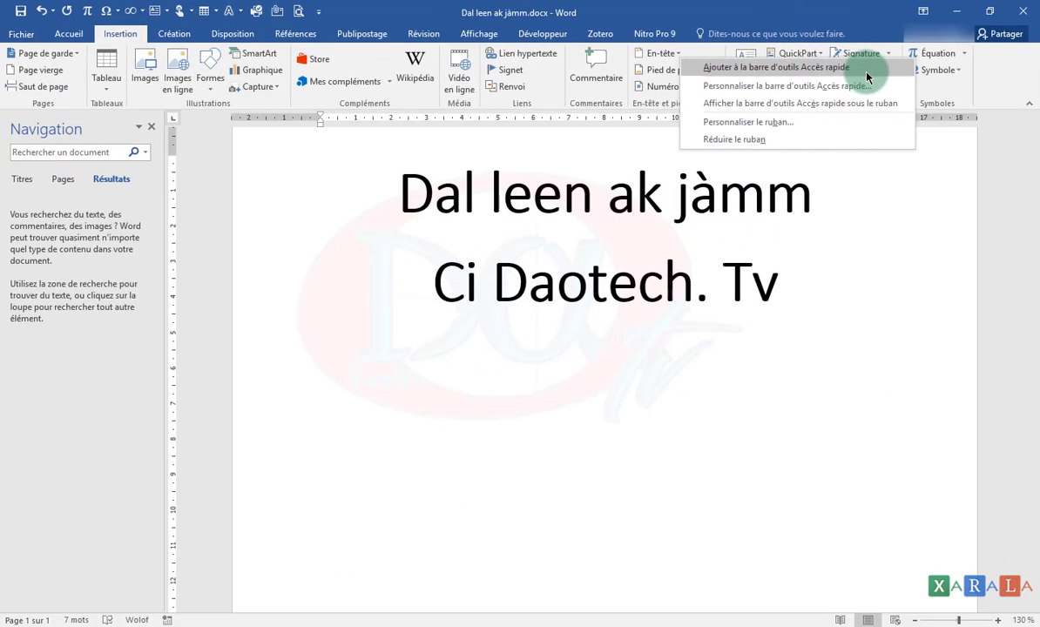
click(866, 70)
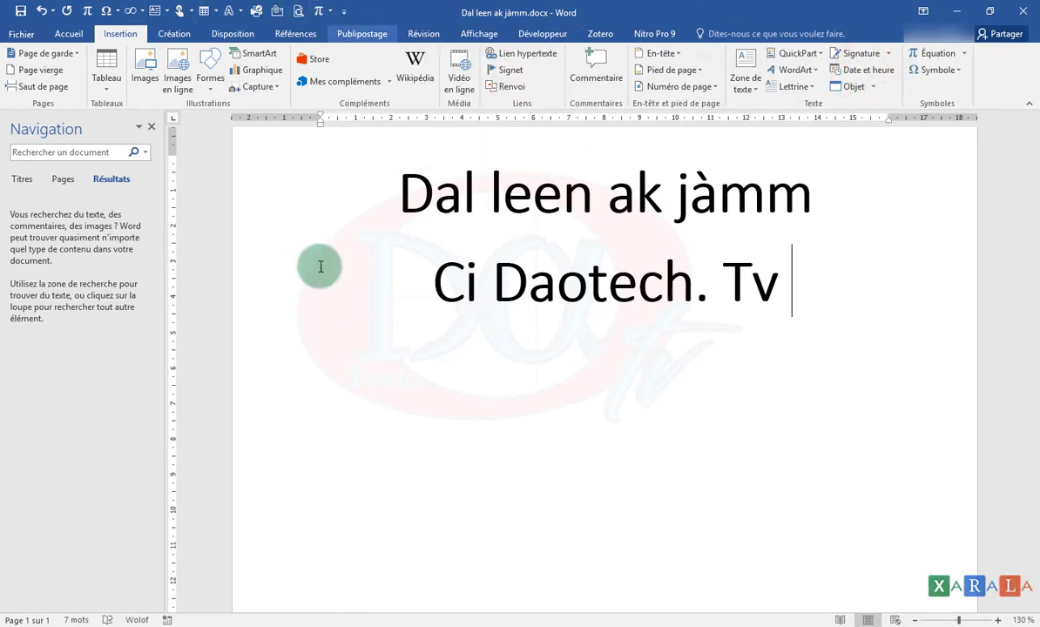
click(69, 33)
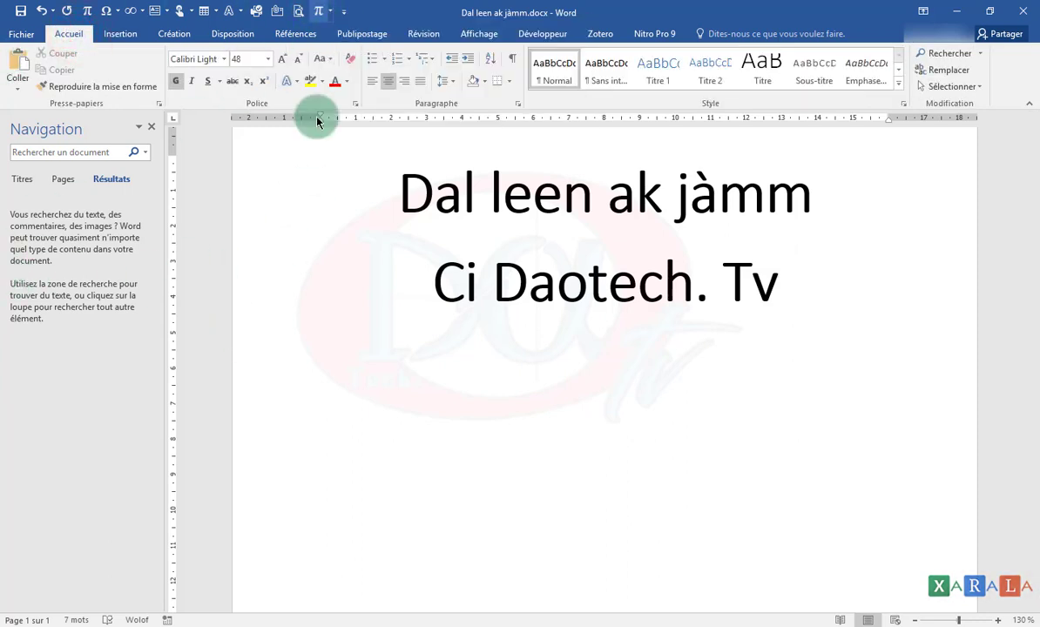
- Use the toolbar's text box choices to start drawing a new text box
click(126, 33)
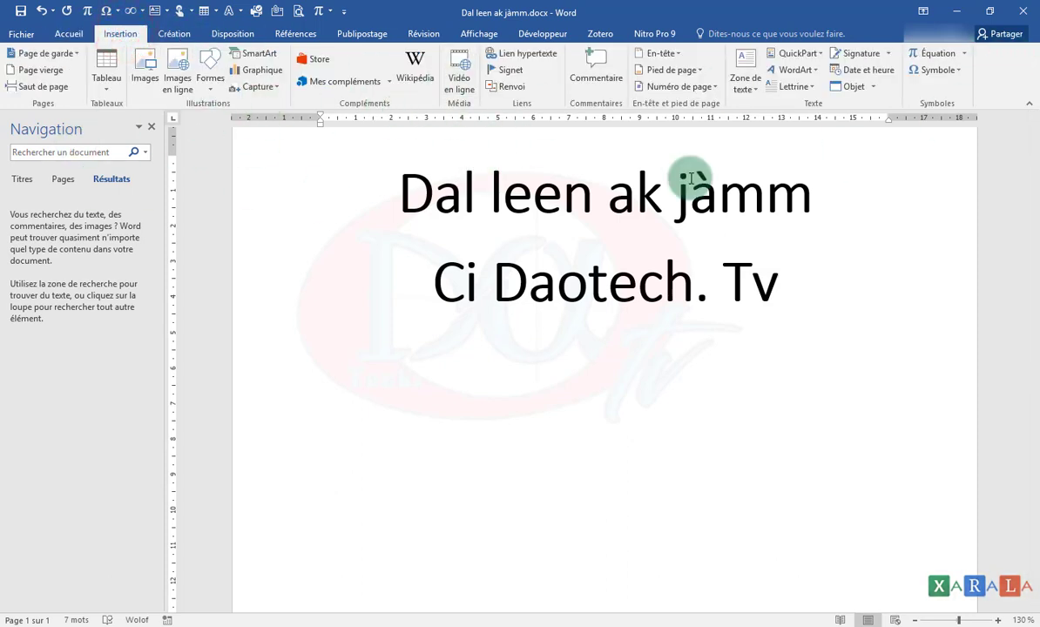
right_click(747, 68)
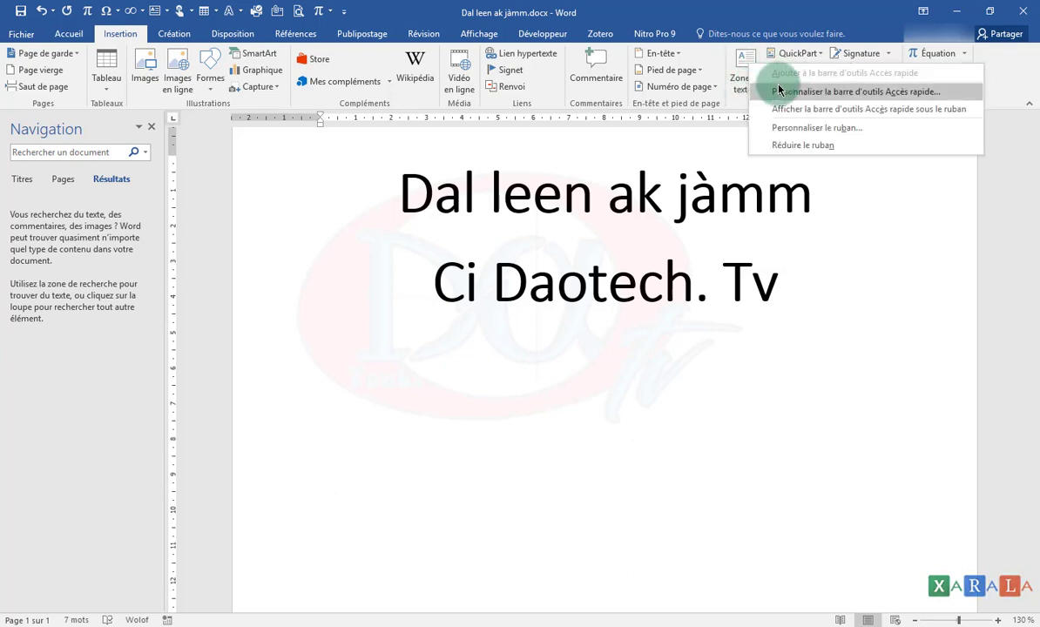
click(155, 12)
click(154, 12)
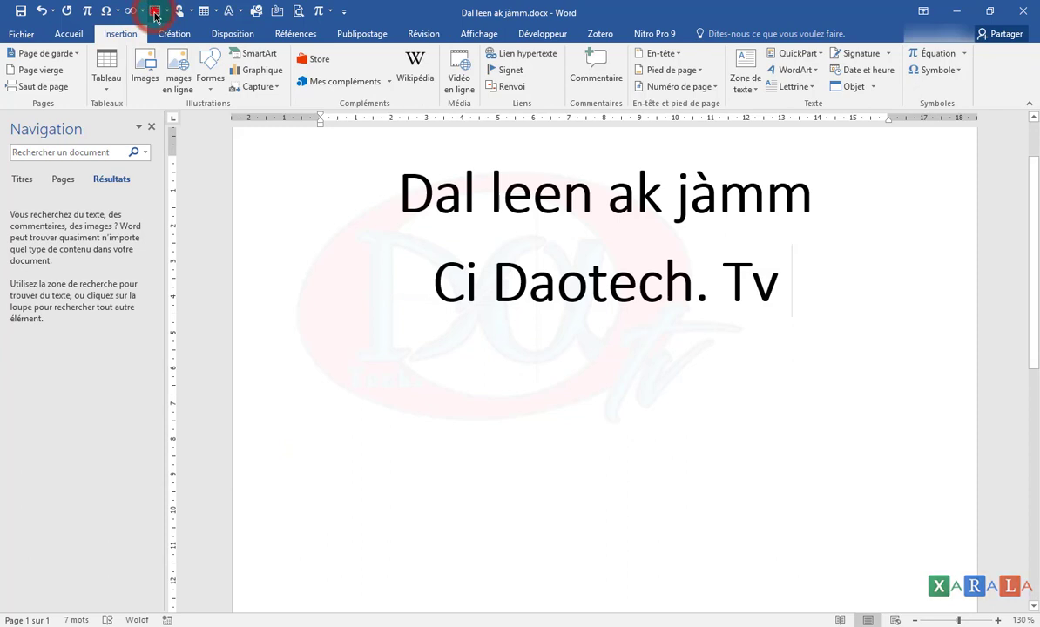
click(154, 12)
click(297, 449)
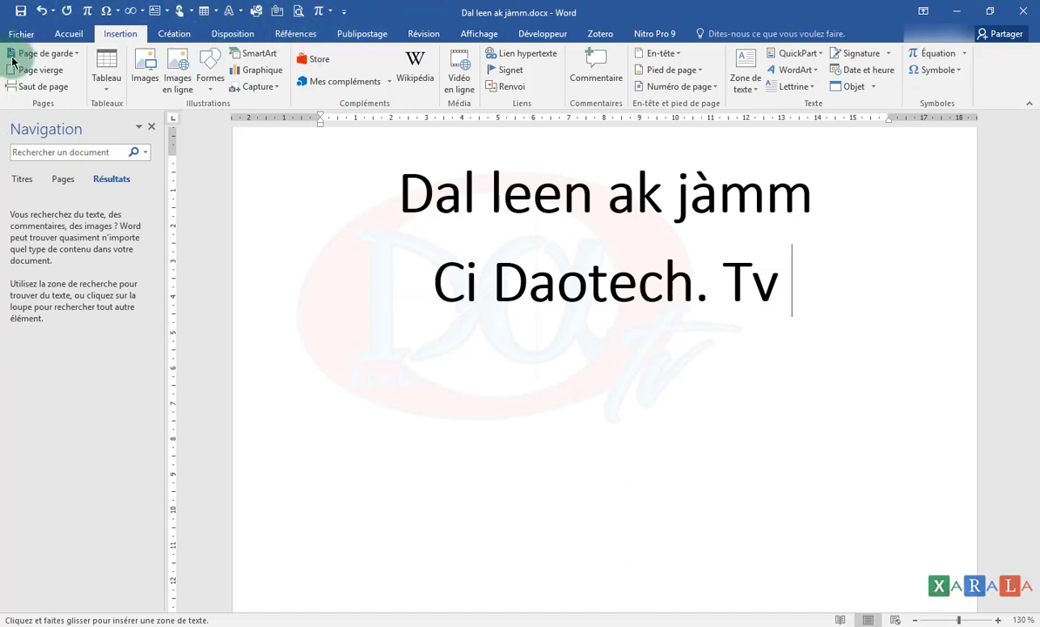
click(70, 34)
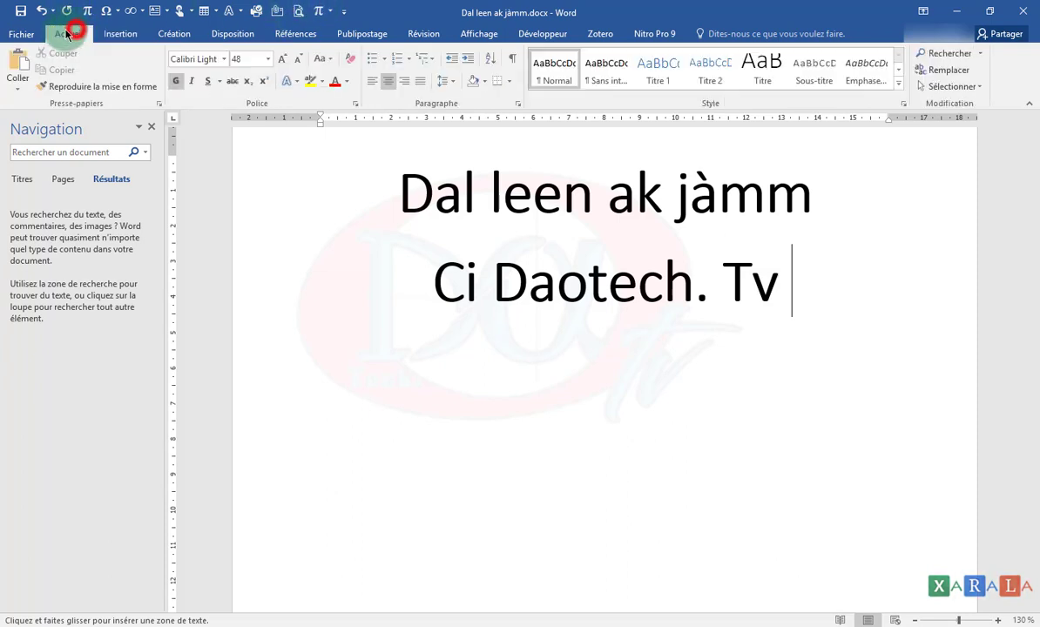